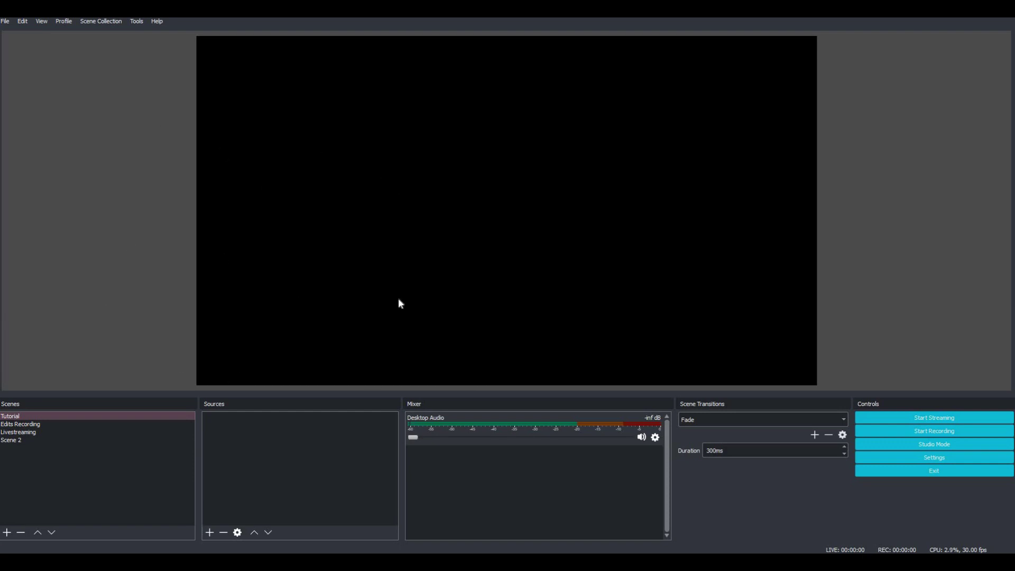
# Browse the scenes list in OBS and select the Tutorial scene.
pyautogui.click(21, 424)
pyautogui.click(16, 440)
pyautogui.click(29, 416)
pyautogui.click(223, 326)
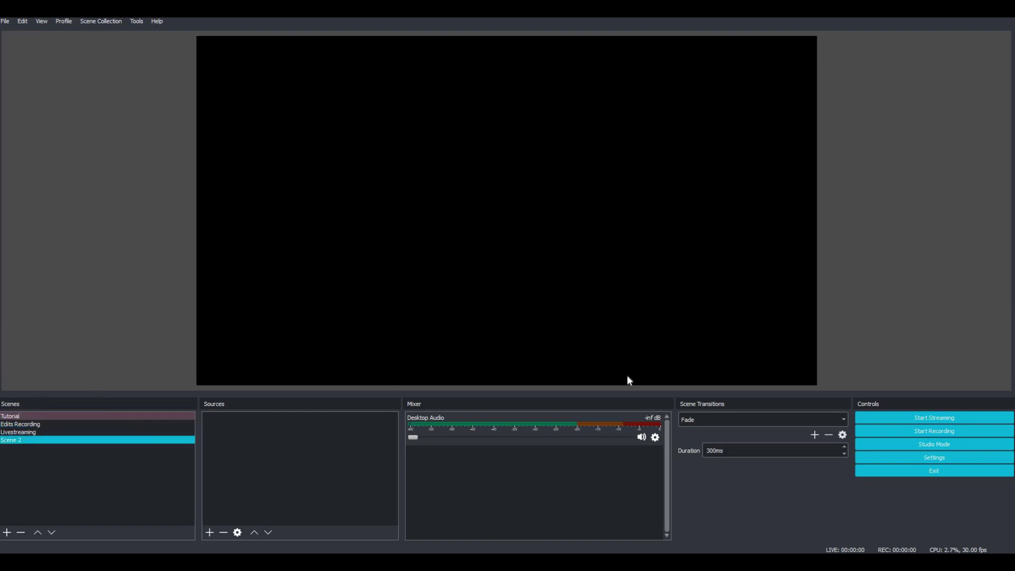
pyautogui.click(84, 416)
pyautogui.click(259, 427)
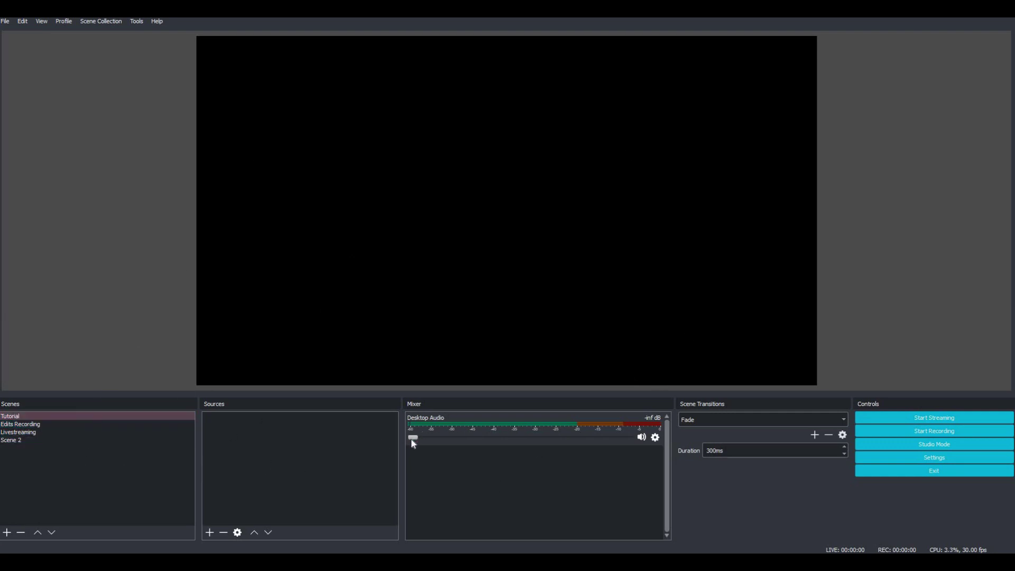
# Keep Desktop Audio at minimum, then open Welcome to Bloxburg and launch it in Roblox.
pyautogui.click(482, 438)
pyautogui.press('Left')
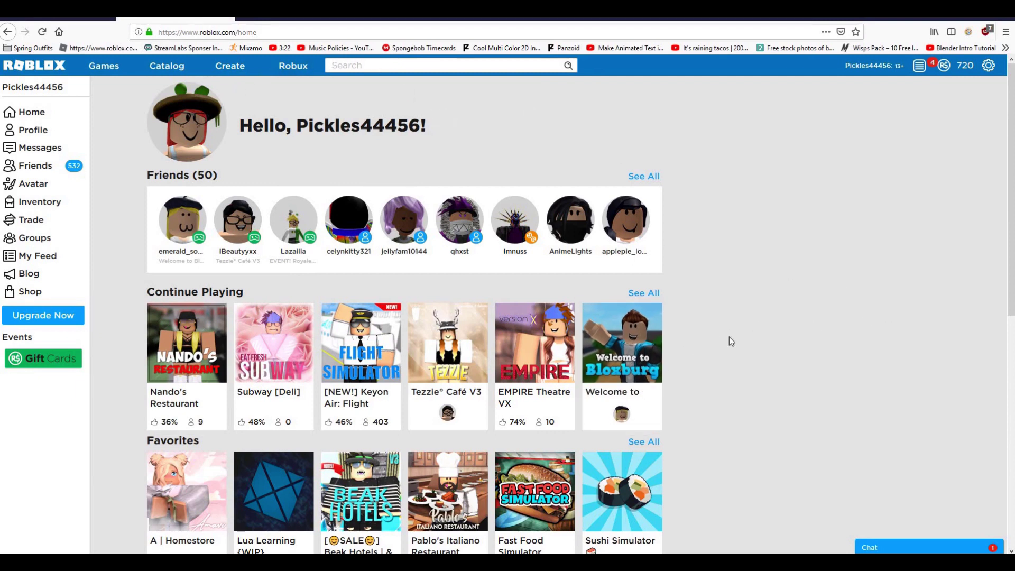
pyautogui.click(637, 343)
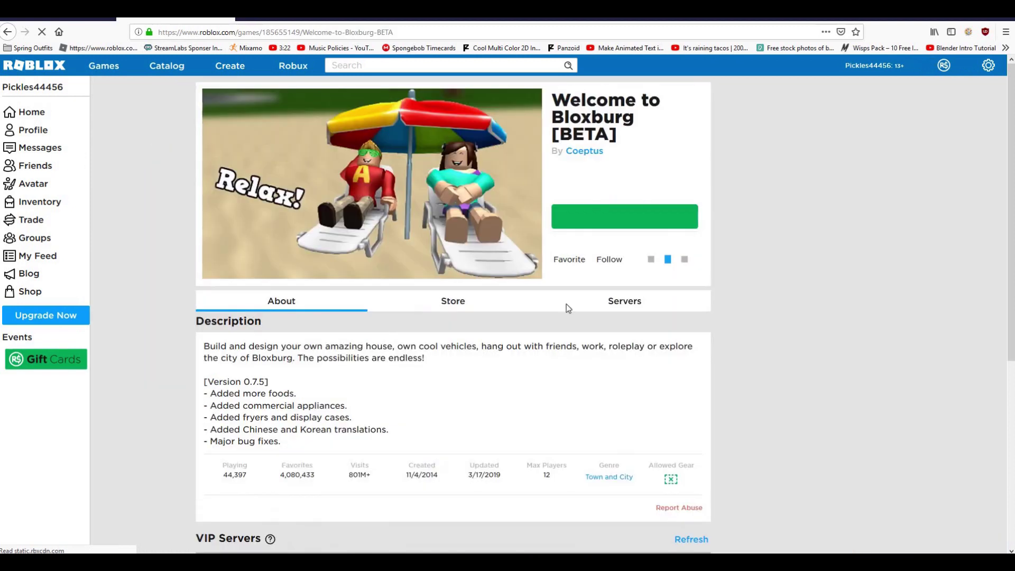
pyautogui.click(606, 225)
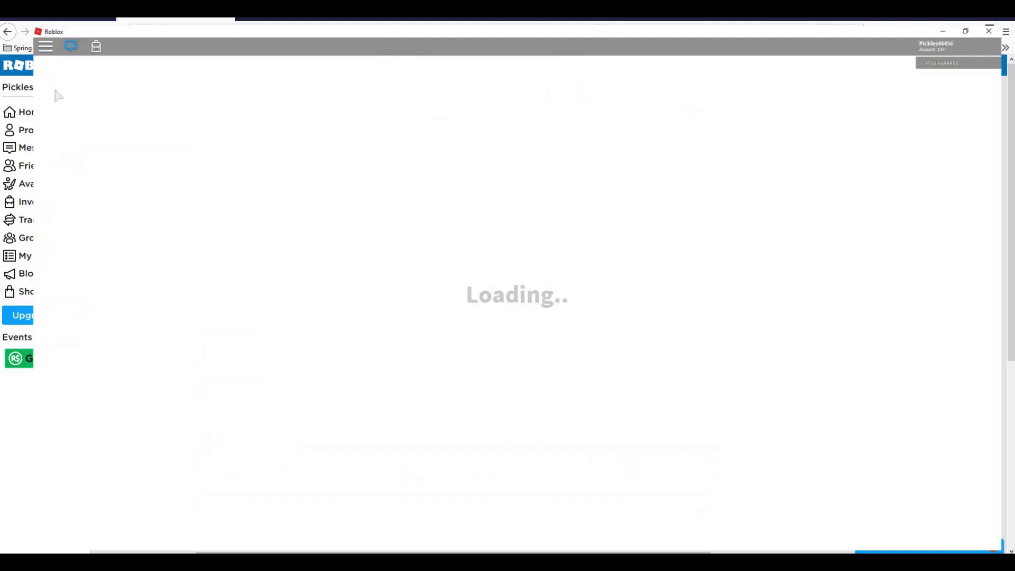
# Maximize the Roblox window, set game Volume to zero in Settings, and hide the player list.
pyautogui.click(684, 127)
pyautogui.click(12, 26)
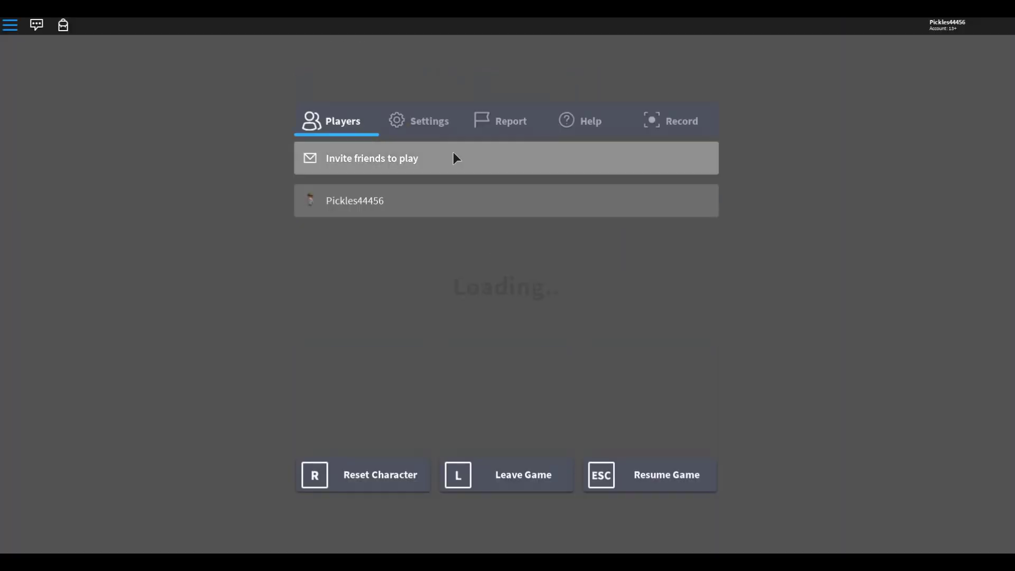
pyautogui.click(441, 119)
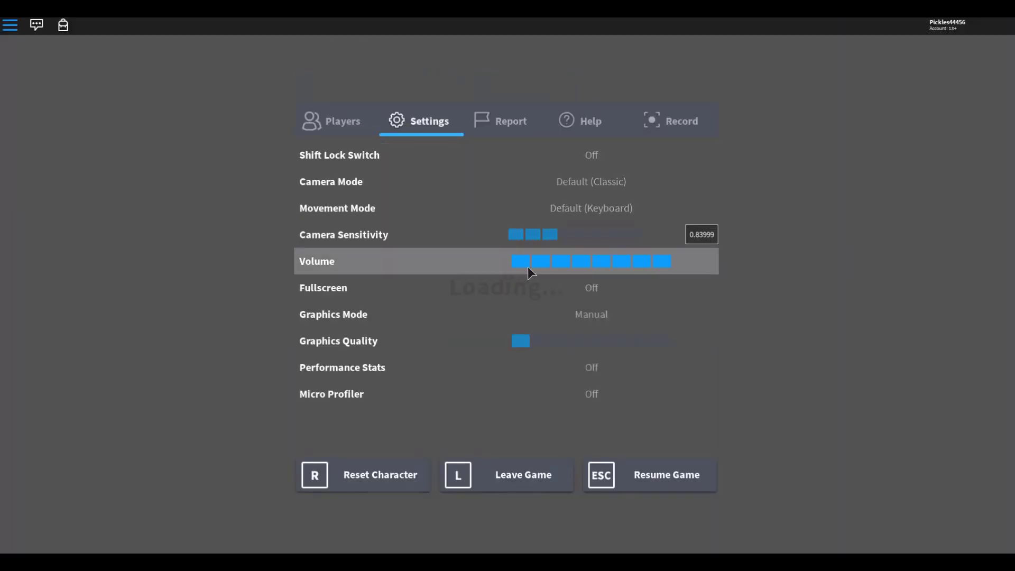
pyautogui.click(497, 265)
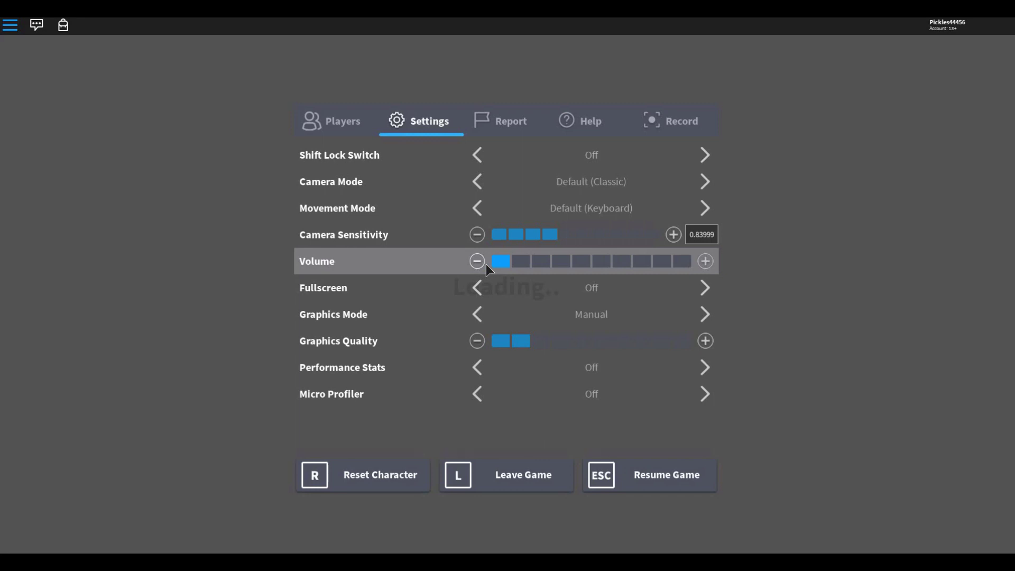
pyautogui.click(477, 262)
pyautogui.press('Escape')
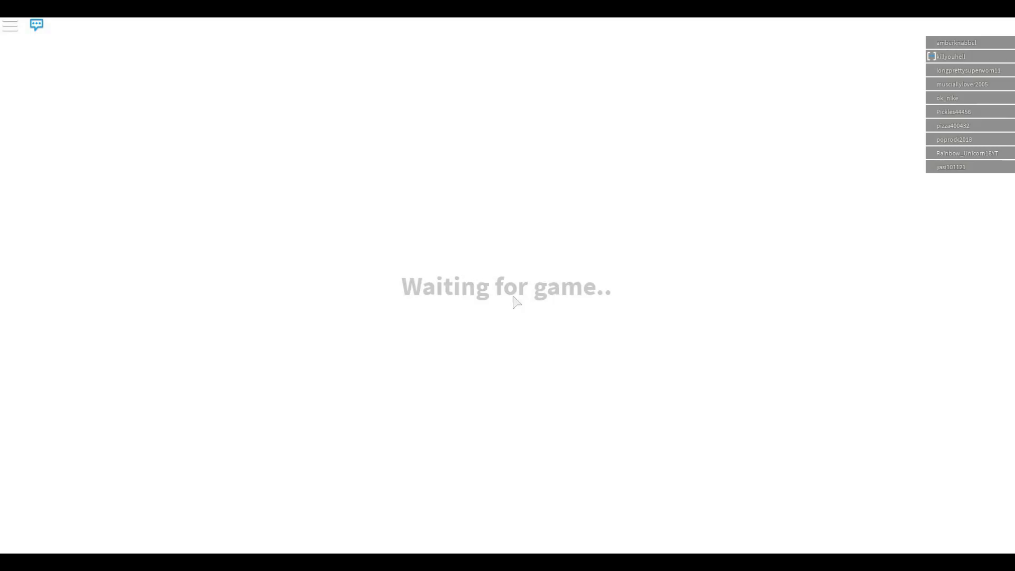
pyautogui.press('Tab')
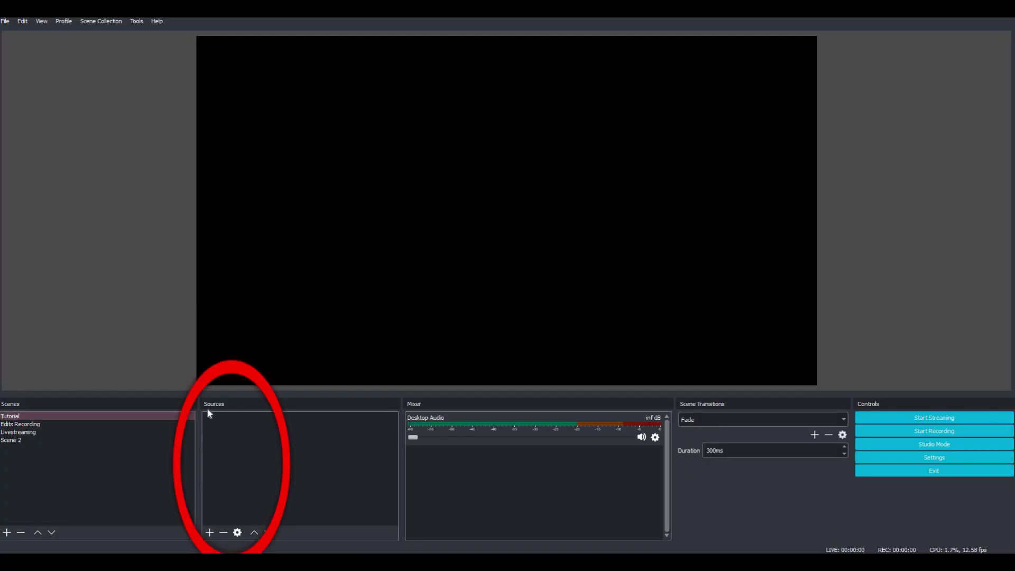
# Add a Game Capture source and name it Roblox2.
pyautogui.click(210, 532)
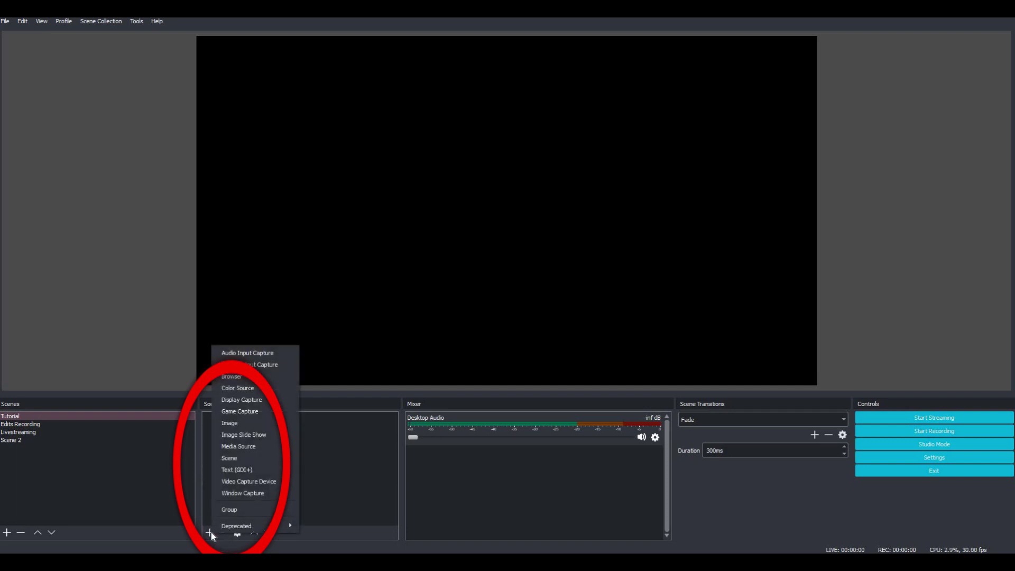
pyautogui.click(241, 410)
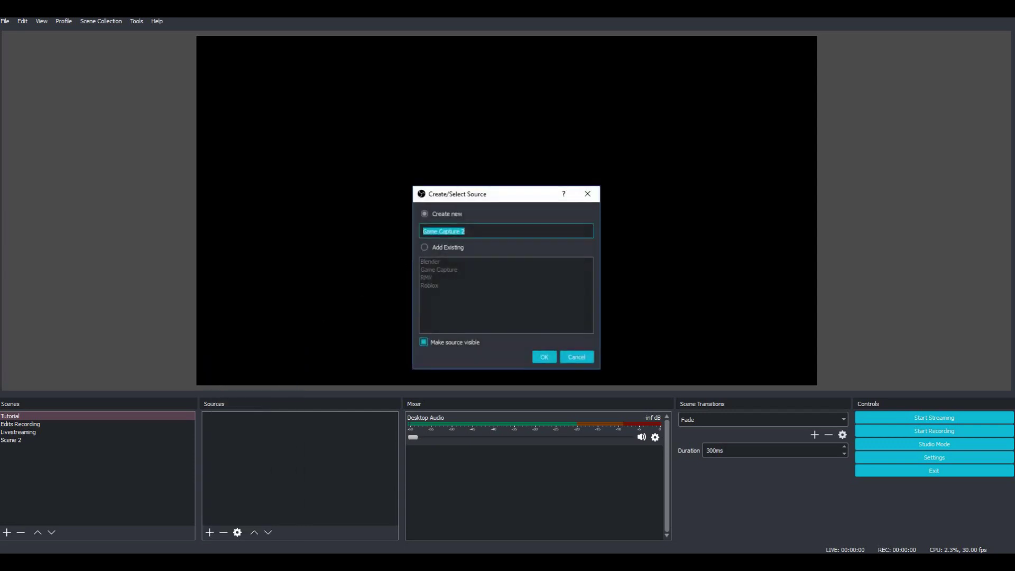
pyautogui.click(425, 214)
pyautogui.press('BackSpace')
pyautogui.press('BackSpace')
pyautogui.press('BackSpace')
pyautogui.press('BackSpace')
pyautogui.press('BackSpace')
pyautogui.press('BackSpace')
pyautogui.press('BackSpace')
pyautogui.press('BackSpace')
pyautogui.press('BackSpace')
pyautogui.press('BackSpace')
pyautogui.press('BackSpace')
pyautogui.press('BackSpace')
pyautogui.press('BackSpace')
pyautogui.press('BackSpace')
pyautogui.write('Roblox2')
# Create Roblox2 and set it to capture the specific window [RobloxPlayerBeta.exe]: Roblox.
pyautogui.click(544, 357)
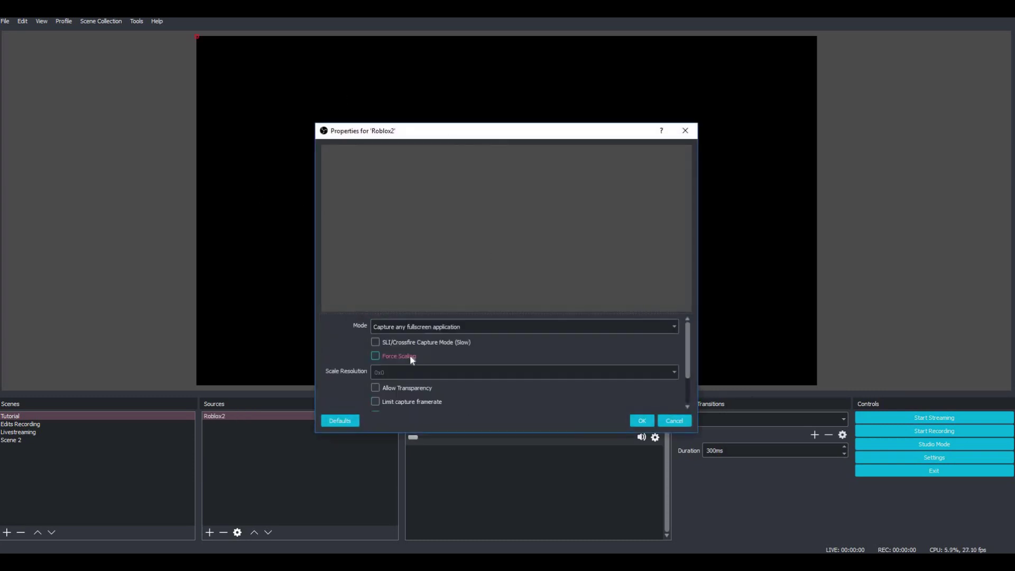
pyautogui.click(431, 328)
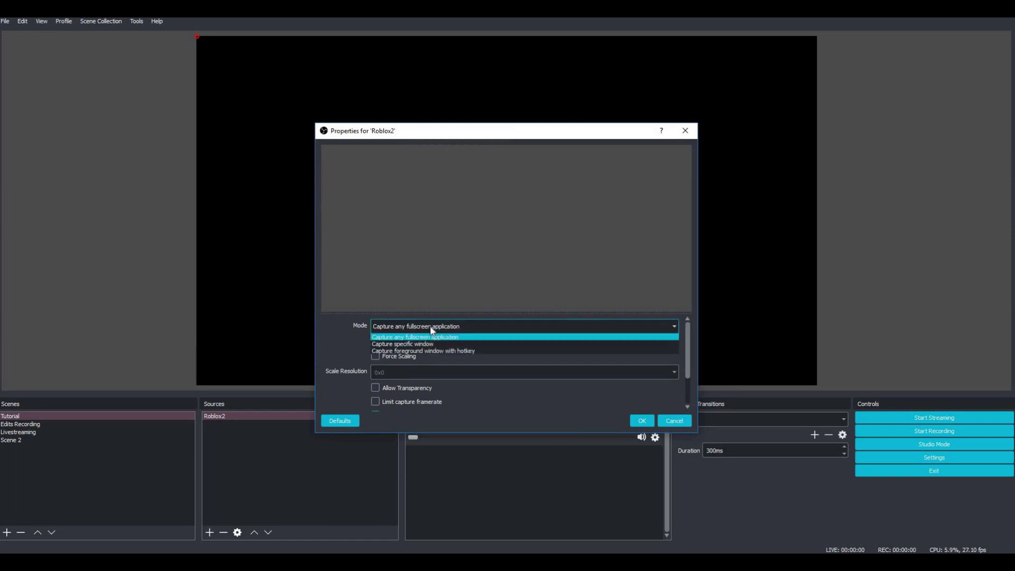
pyautogui.click(408, 344)
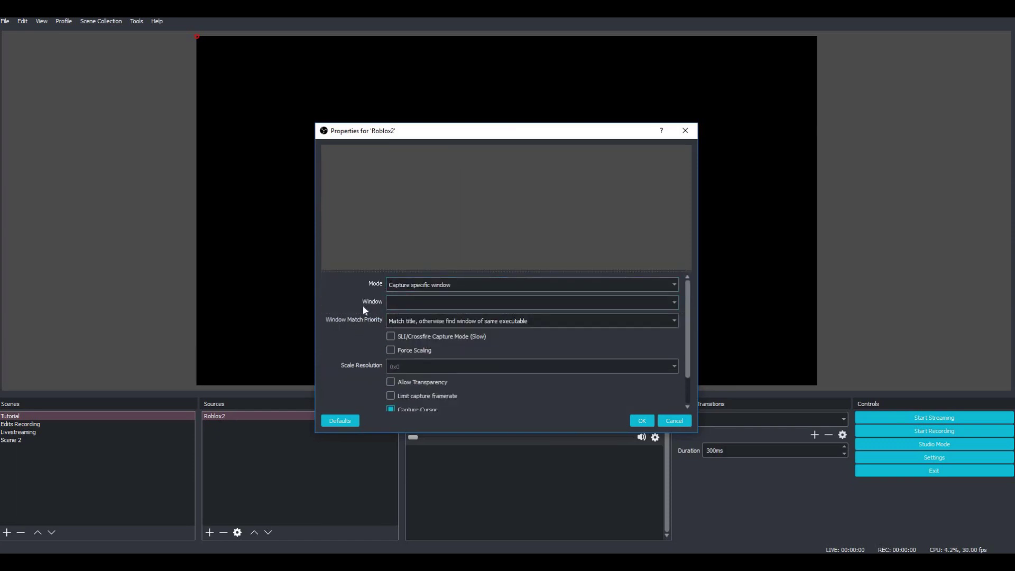
pyautogui.click(391, 303)
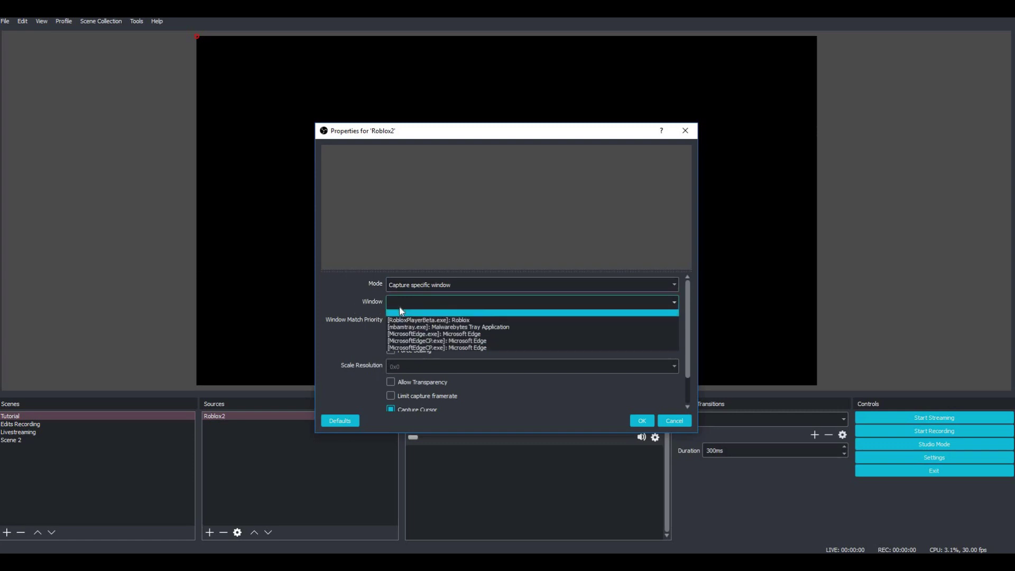
pyautogui.click(428, 320)
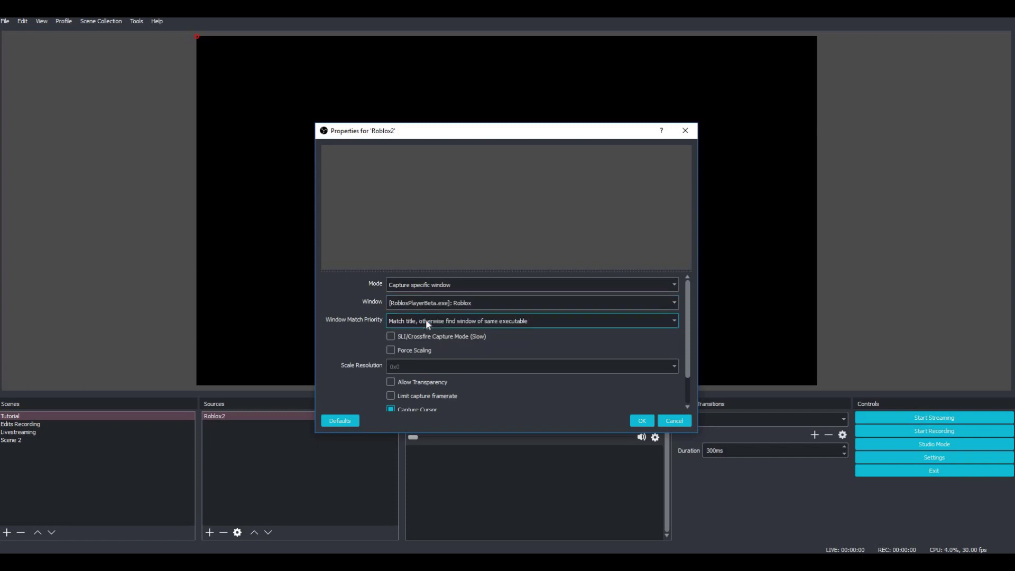
pyautogui.scroll(-1, 406, 344)
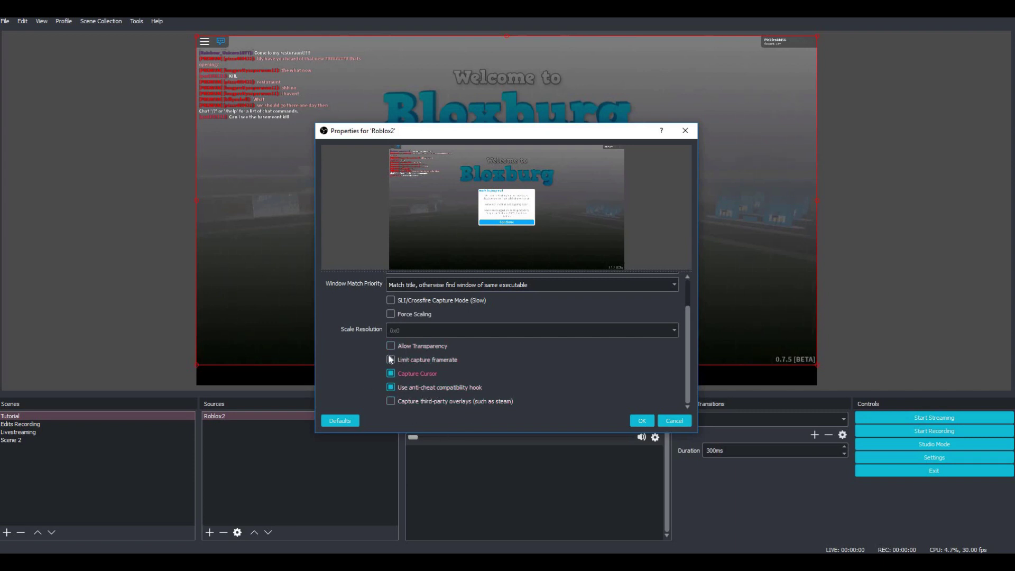
pyautogui.click(643, 421)
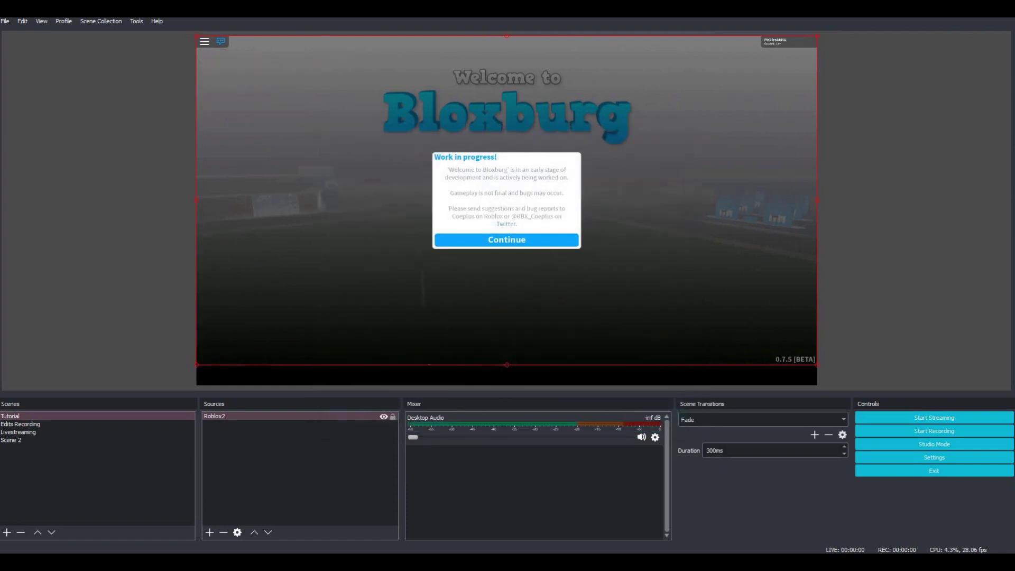
# Nudge the game capture's position in the preview toward the canvas edge.
pyautogui.moveTo(461, 189)
pyautogui.mouseDown()
pyautogui.moveTo(462, 203)
pyautogui.moveTo(463, 189)
pyautogui.mouseUp()
pyautogui.click(898, 301)
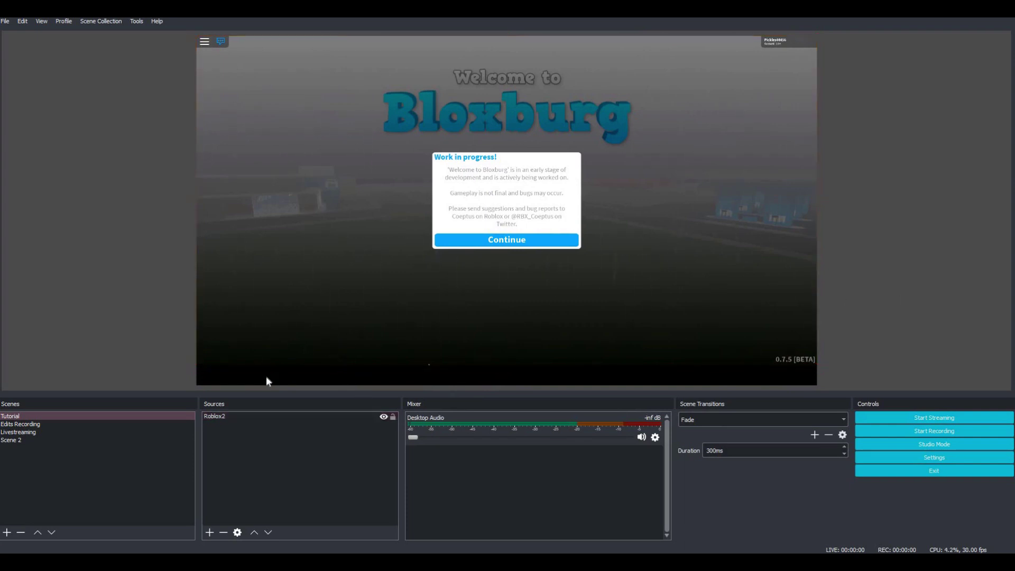
pyautogui.moveTo(284, 322)
pyautogui.mouseDown()
pyautogui.moveTo(287, 294)
pyautogui.moveTo(282, 324)
pyautogui.moveTo(281, 304)
pyautogui.moveTo(279, 316)
pyautogui.moveTo(291, 308)
pyautogui.mouseUp()
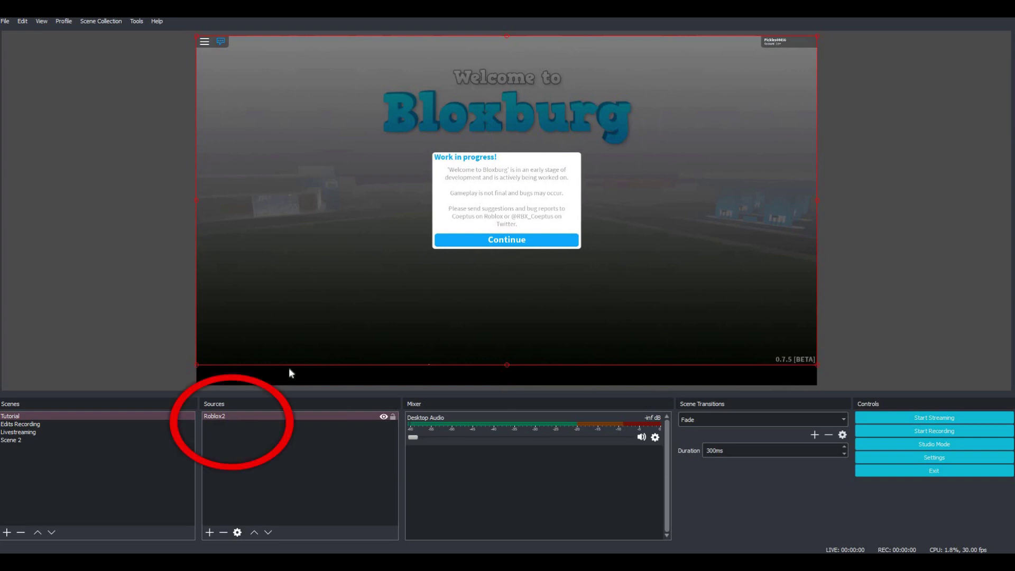
# Apply Transform > Stretch to screen to the Roblox2 source.
pyautogui.click(221, 417)
pyautogui.rightClick(220, 418)
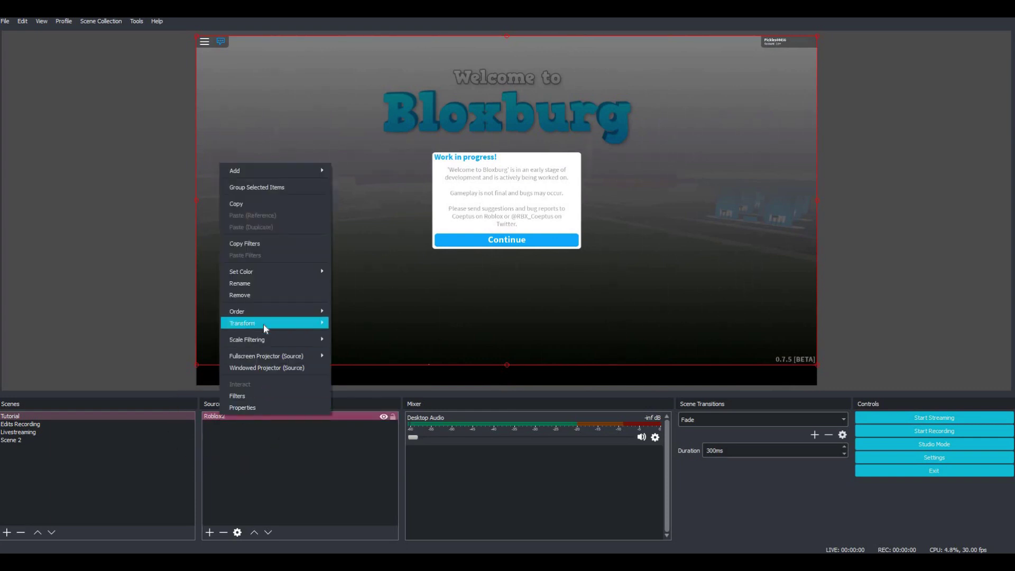
pyautogui.moveTo(264, 323)
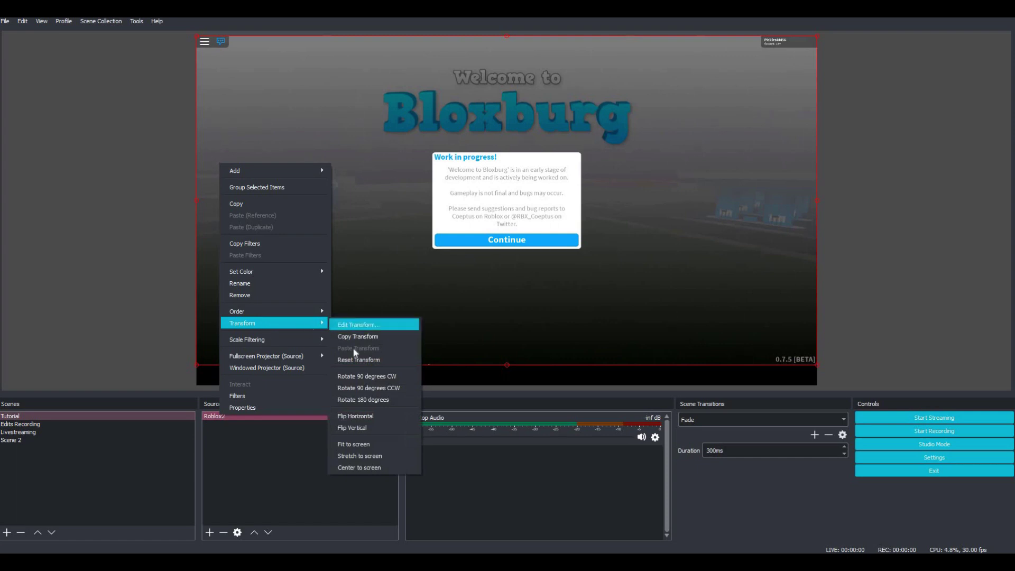
pyautogui.click(364, 455)
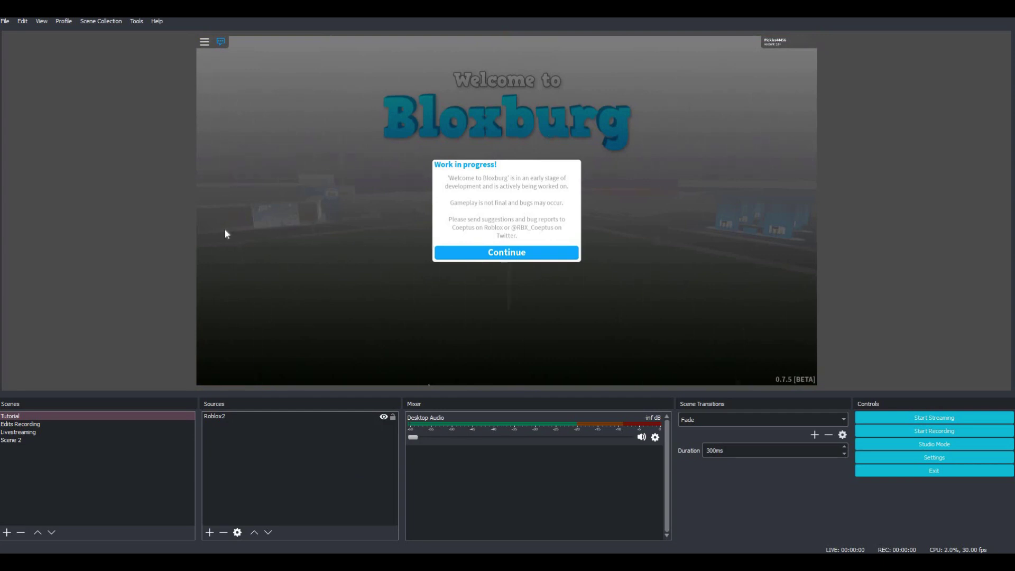
pyautogui.click(265, 333)
# Add an Audio Input Capture source named Microphone2.
pyautogui.click(210, 532)
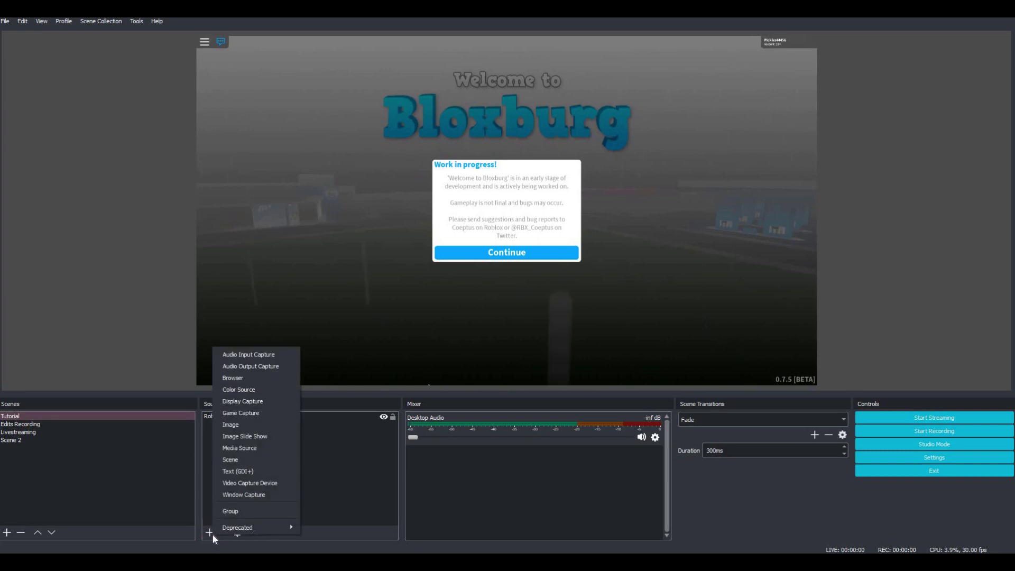
pyautogui.click(251, 357)
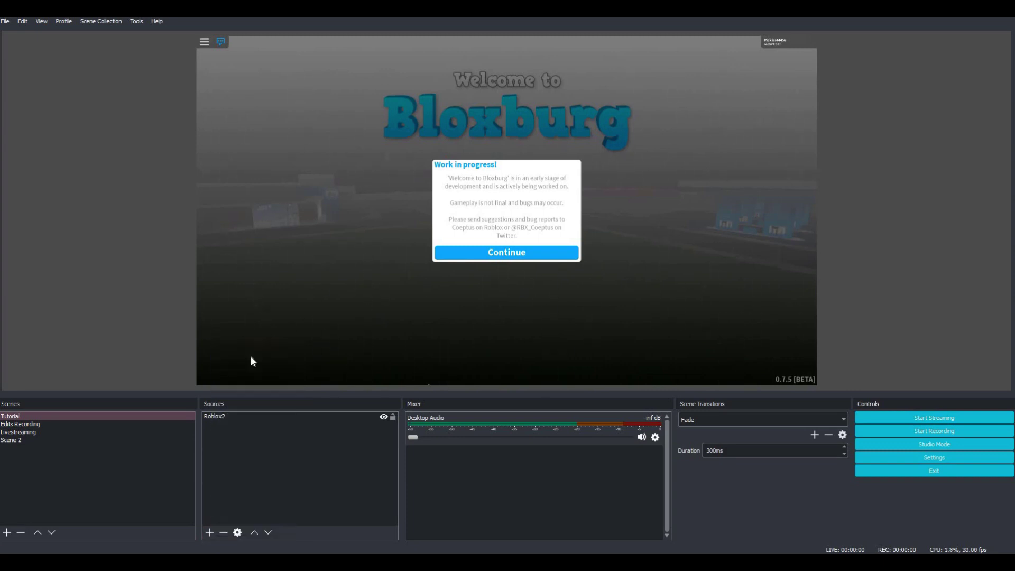
pyautogui.click(477, 231)
pyautogui.moveTo(477, 231); pyautogui.dragTo(424, 239)
pyautogui.press('BackSpace')
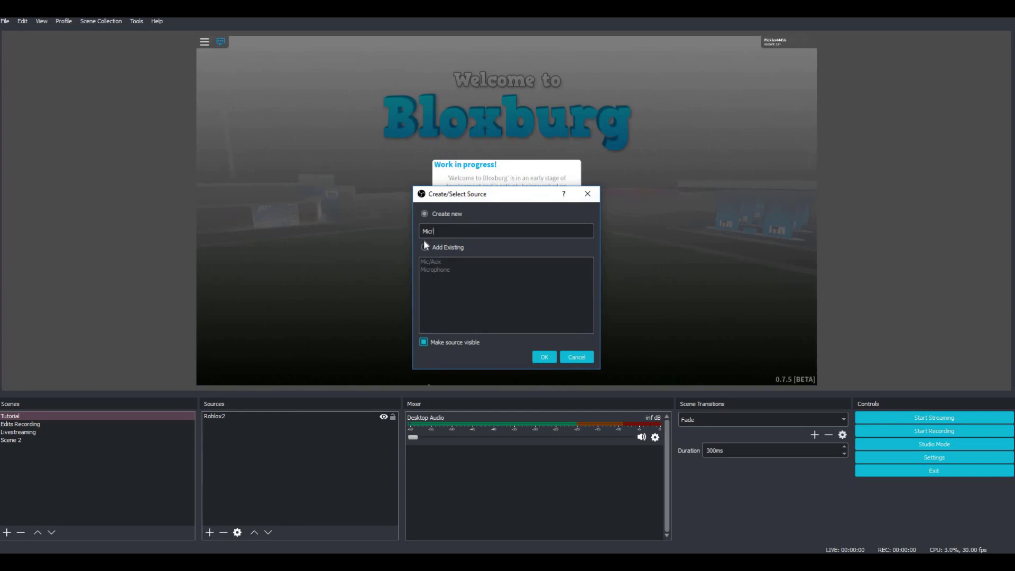
pyautogui.write('Microphone2')
pyautogui.click(544, 357)
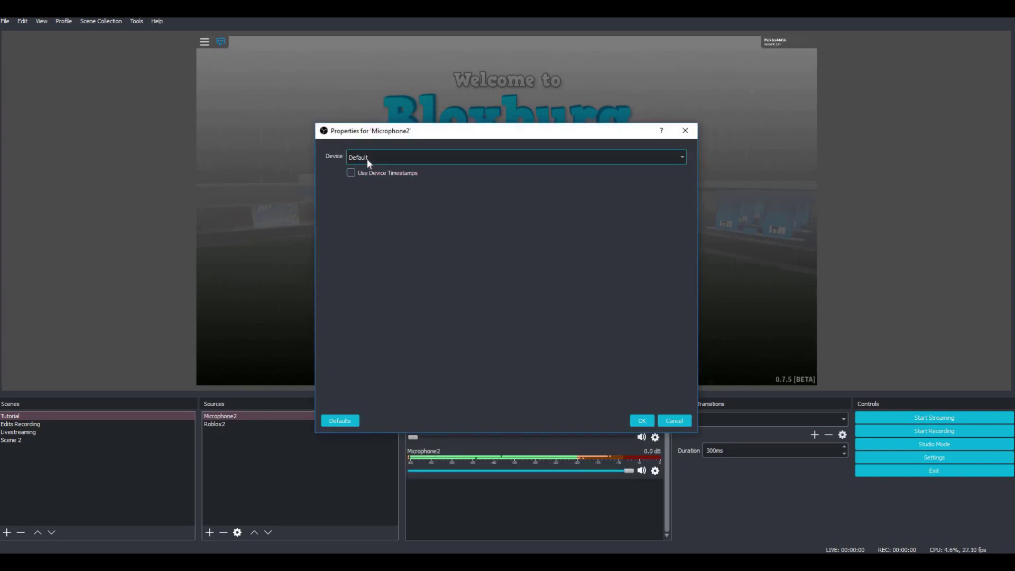
# Keep Microphone2's device on Default after briefly trying Line In, and confirm.
pyautogui.click(404, 158)
pyautogui.click(398, 166)
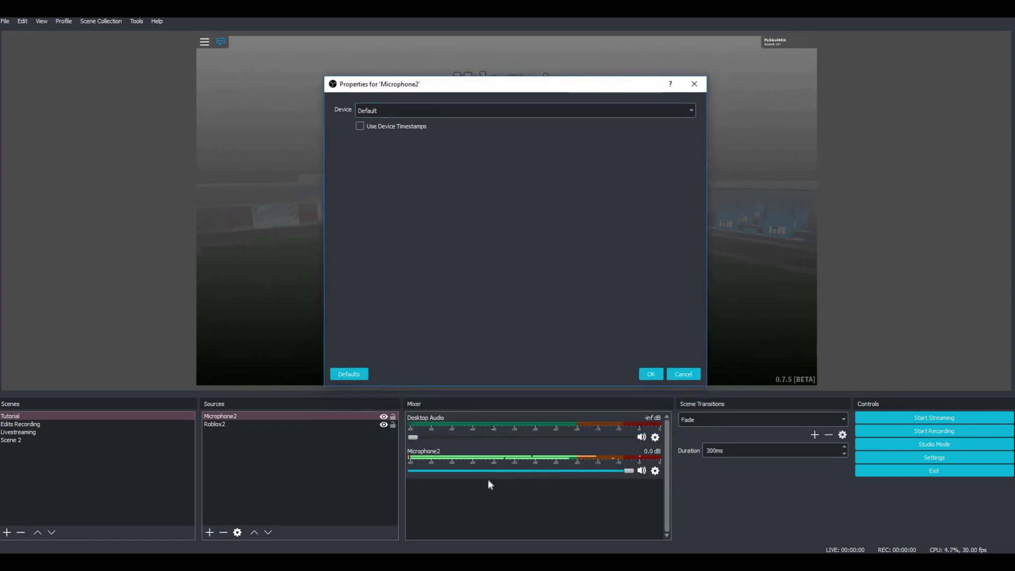
pyautogui.click(359, 108)
pyautogui.click(369, 128)
pyautogui.click(379, 112)
pyautogui.click(374, 120)
pyautogui.click(652, 375)
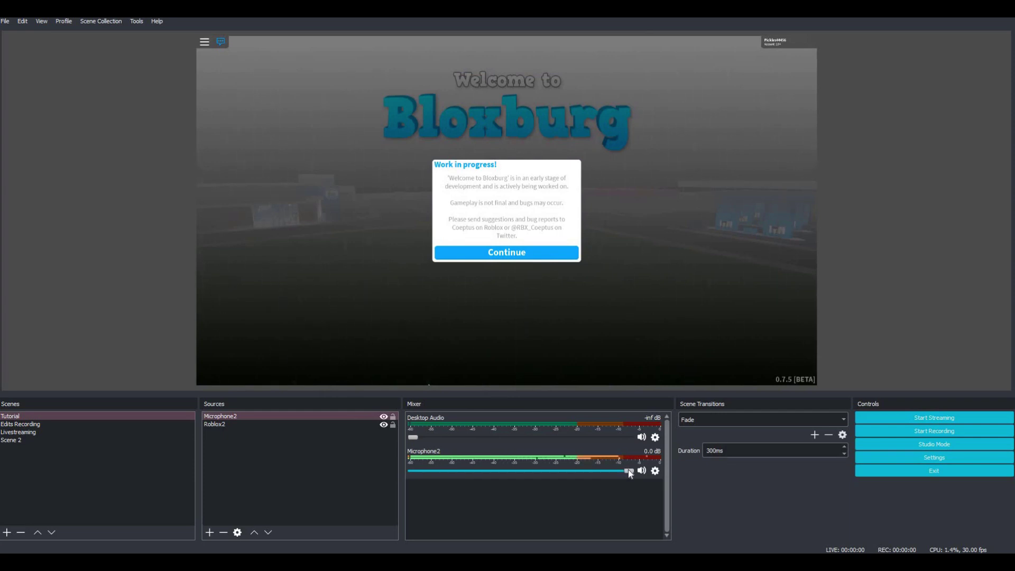
# Lower the Microphone2 mixer slider to -1.3 dB.
pyautogui.moveTo(632, 471); pyautogui.dragTo(623, 474)
pyautogui.click(408, 367)
pyautogui.click(455, 427)
# Raise Desktop Audio to about -41.9 dB, then settle it at -49.4 dB.
pyautogui.moveTo(414, 438); pyautogui.dragTo(452, 435)
pyautogui.moveTo(453, 437); pyautogui.dragTo(445, 438)
pyautogui.click(295, 464)
# Add a Video Capture Device source named Facecam2.
pyautogui.click(210, 532)
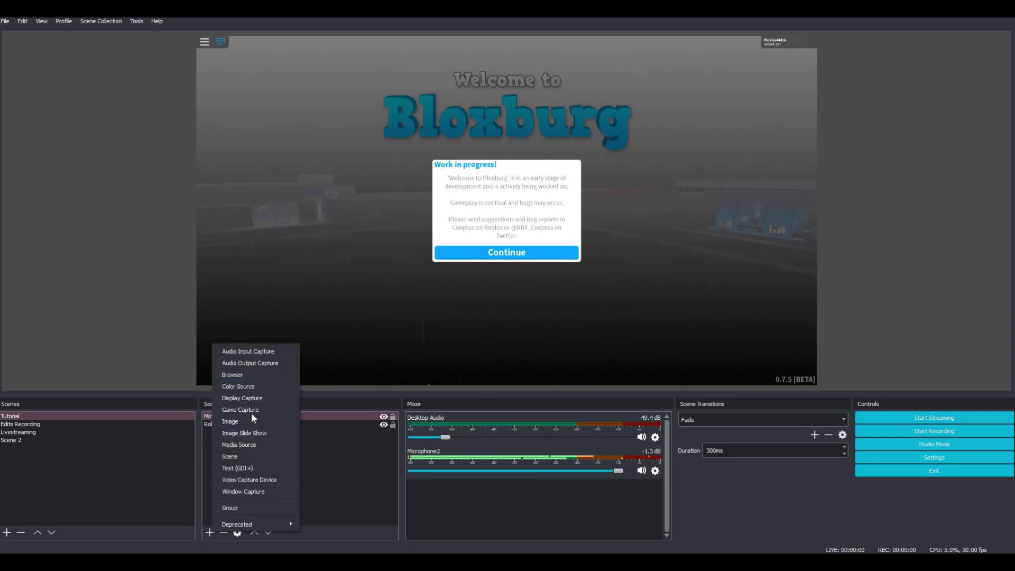
pyautogui.click(247, 480)
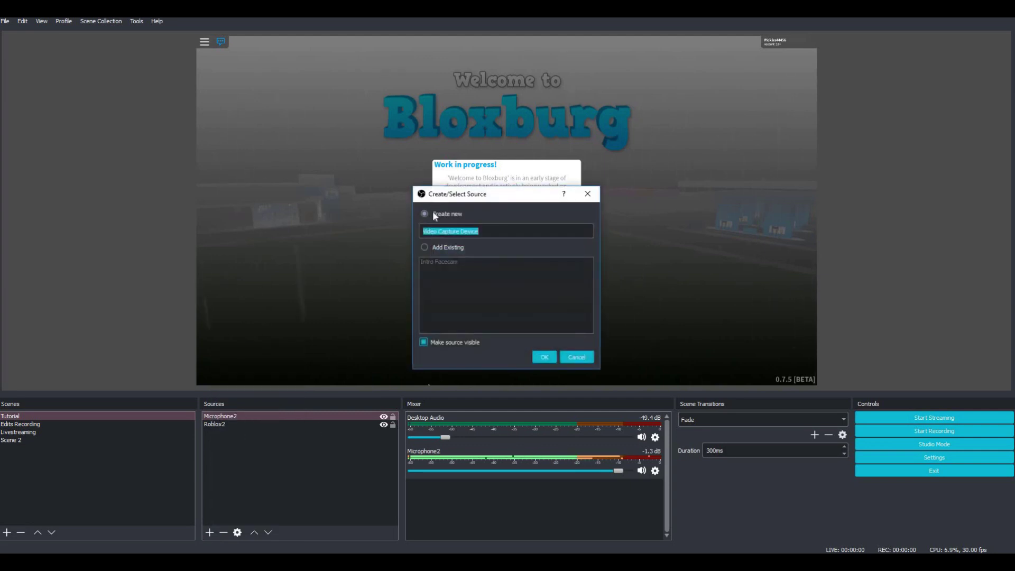
pyautogui.write('Facecam2')
pyautogui.click(542, 358)
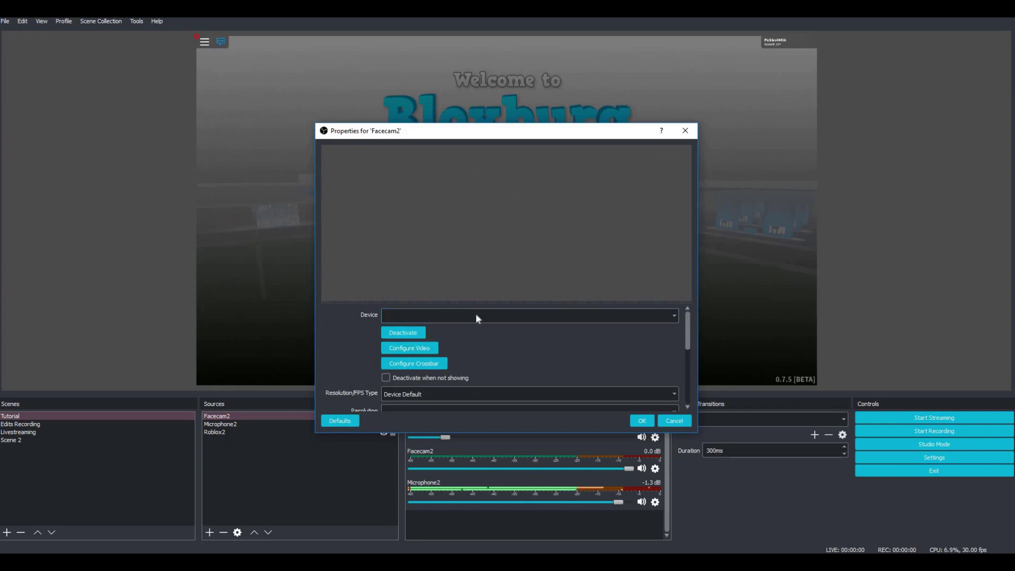
# Set Facecam2's Resolution/FPS Type to Custom with 601 colour space and Partial range.
pyautogui.scroll(-2, 464, 335)
pyautogui.scroll(-1, 455, 390)
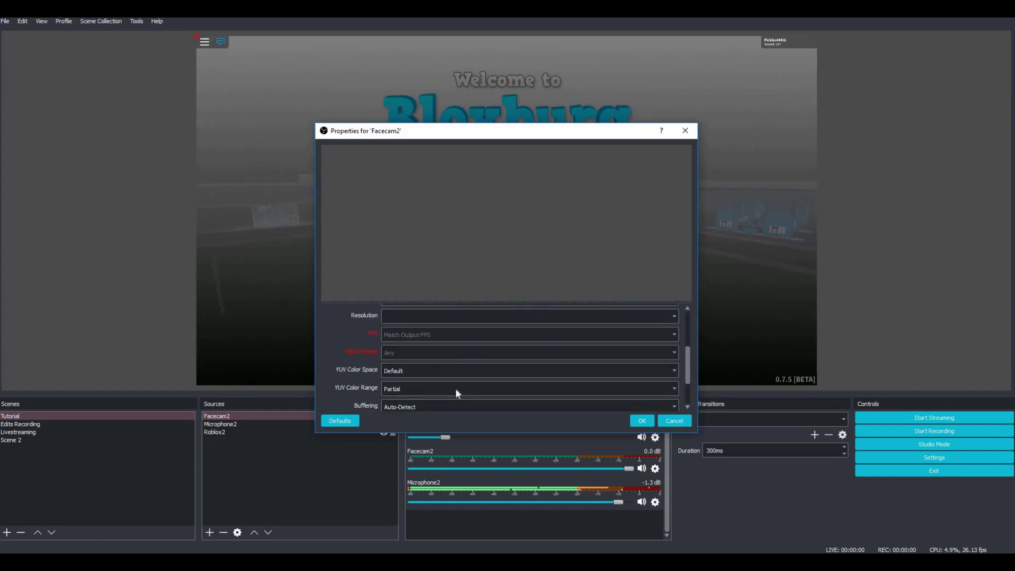
pyautogui.scroll(3, 350, 364)
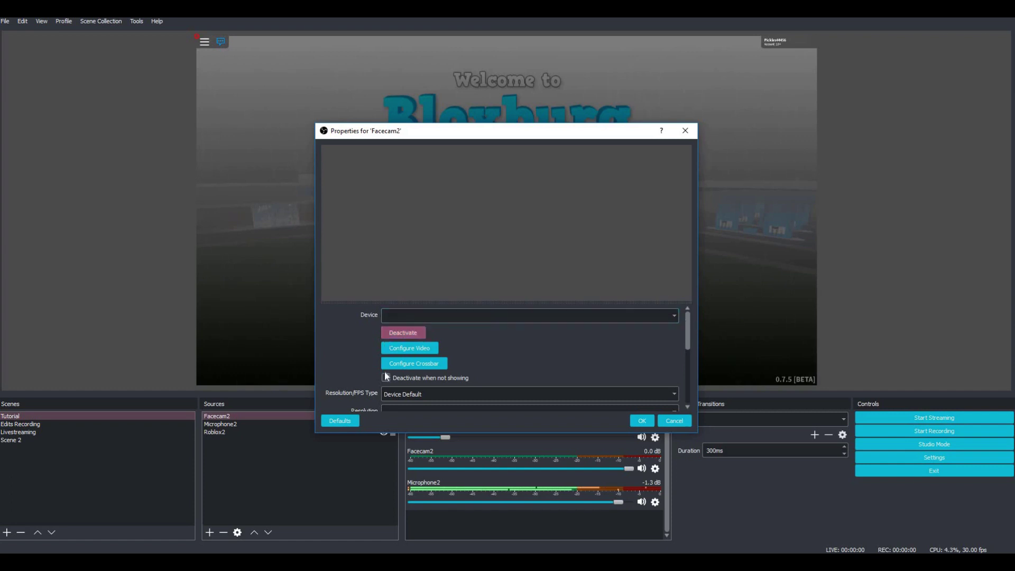
pyautogui.click(582, 394)
pyautogui.click(402, 406)
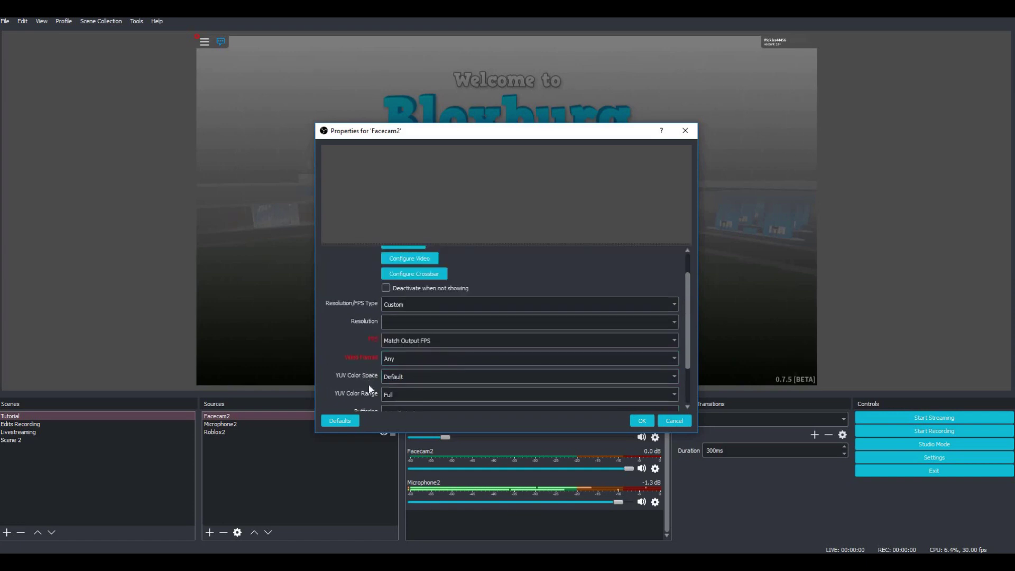
pyautogui.scroll(-3, 370, 390)
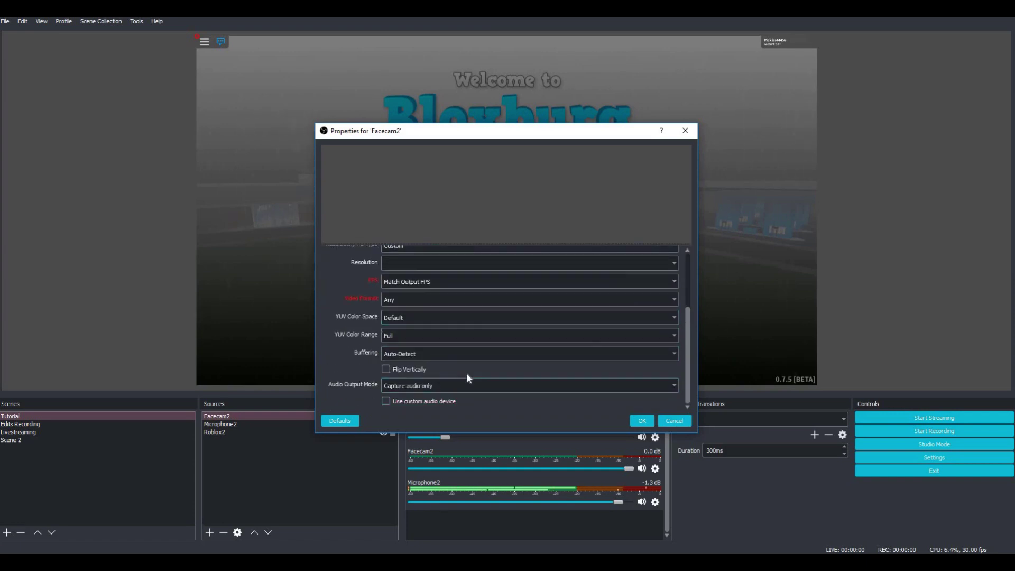
pyautogui.scroll(4, 450, 397)
pyautogui.scroll(-1, 457, 388)
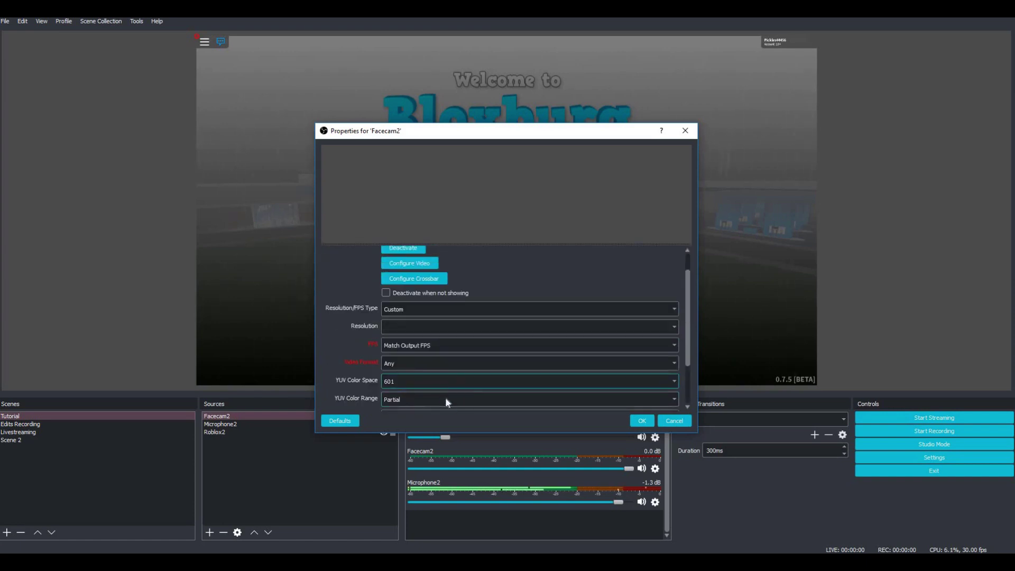
pyautogui.click(641, 421)
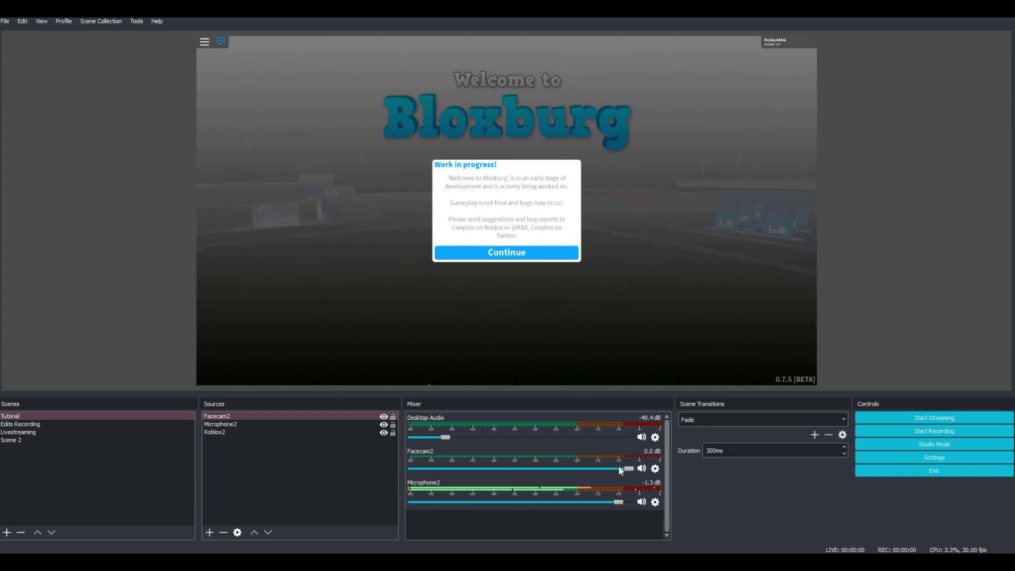
# Drop Facecam2's mixer volume to -inf dB and hide it, leaving Desktop Audio and Microphone2.
pyautogui.rightClick(433, 464)
pyautogui.click(627, 470)
pyautogui.moveTo(627, 469); pyautogui.dragTo(398, 476)
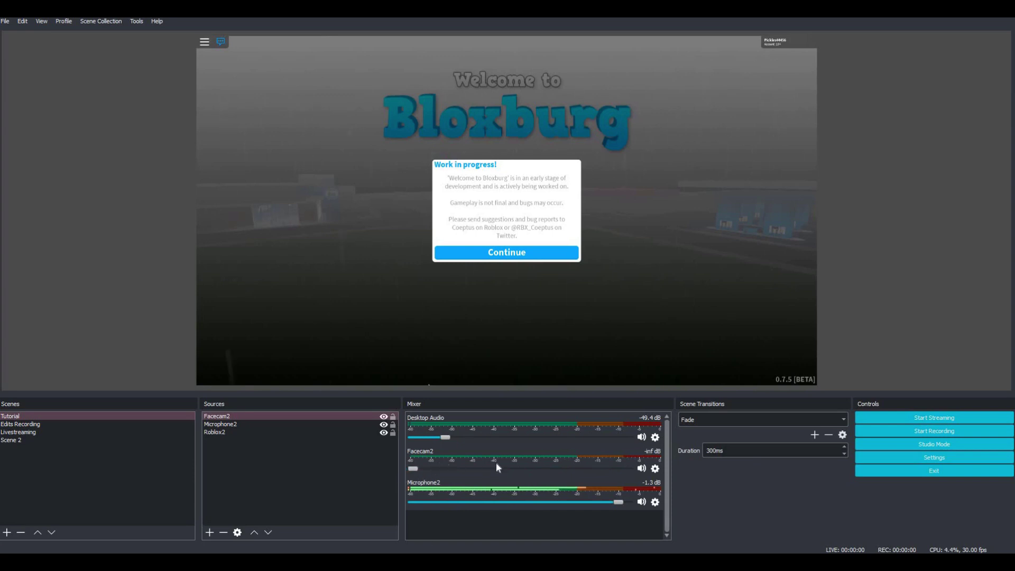
pyautogui.rightClick(441, 469)
pyautogui.click(484, 481)
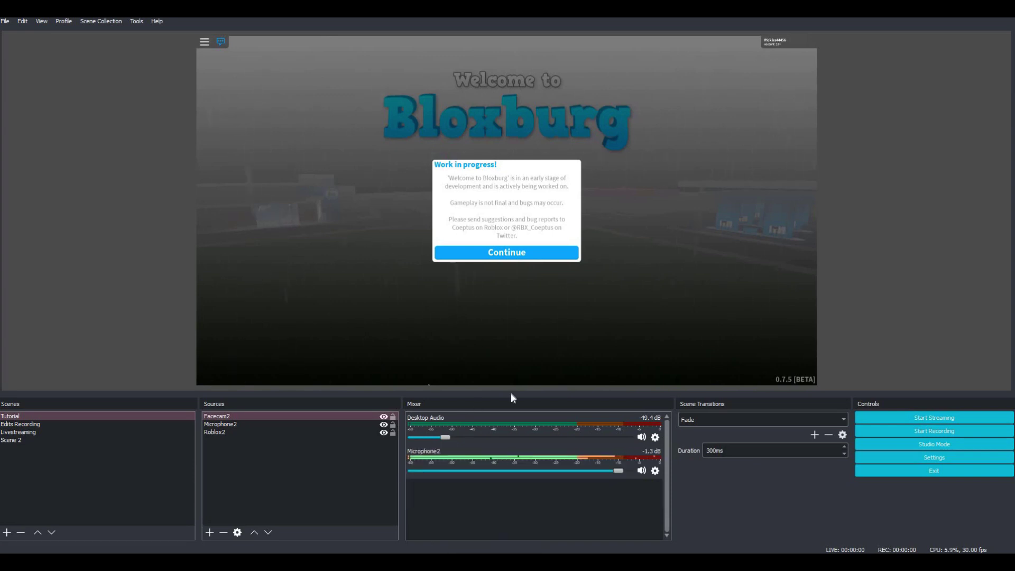